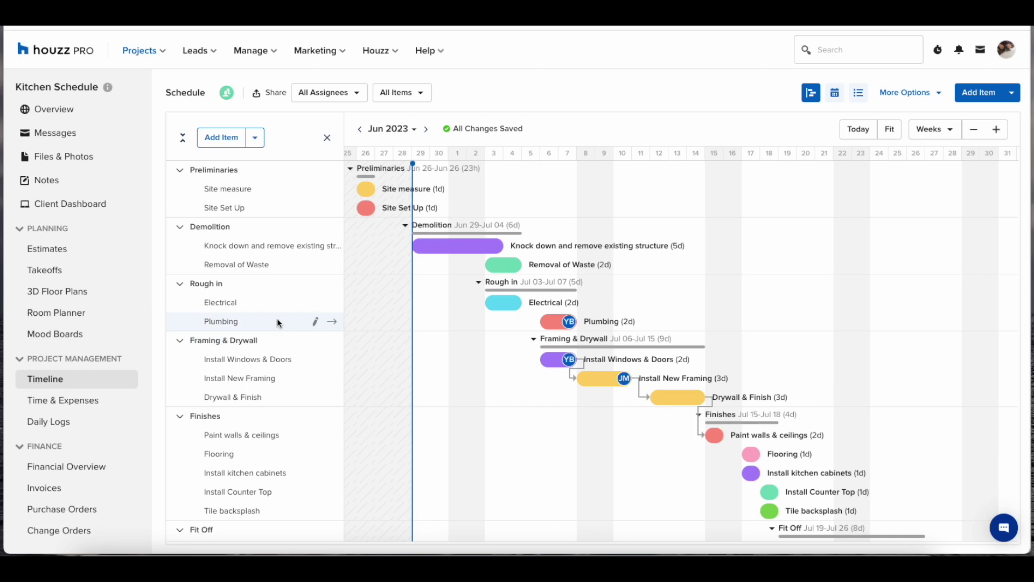
- Collapse all schedule phases to single rows, then expand them all again
mouse_move(264, 366)
mouse_move(263, 433)
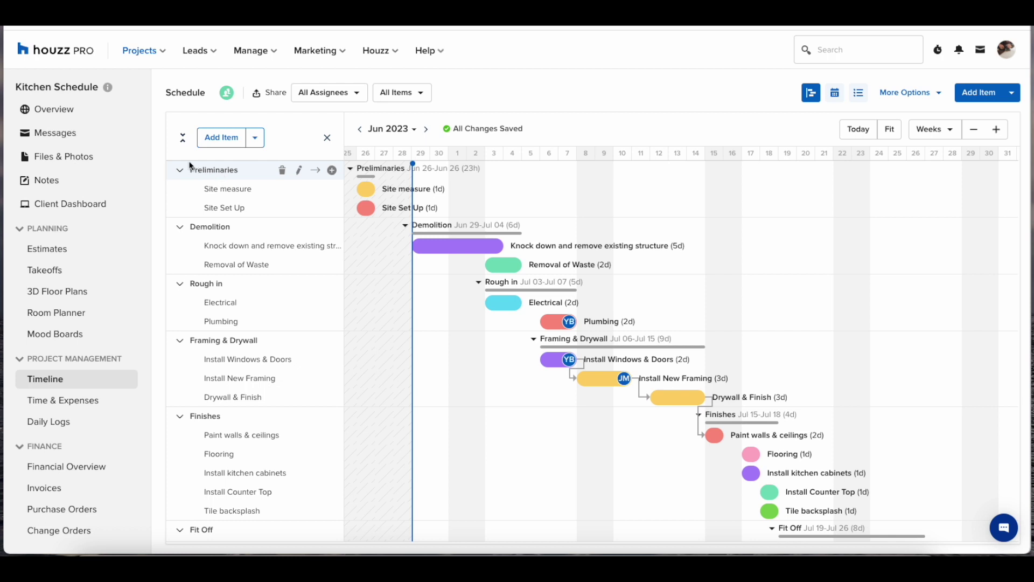
click(184, 141)
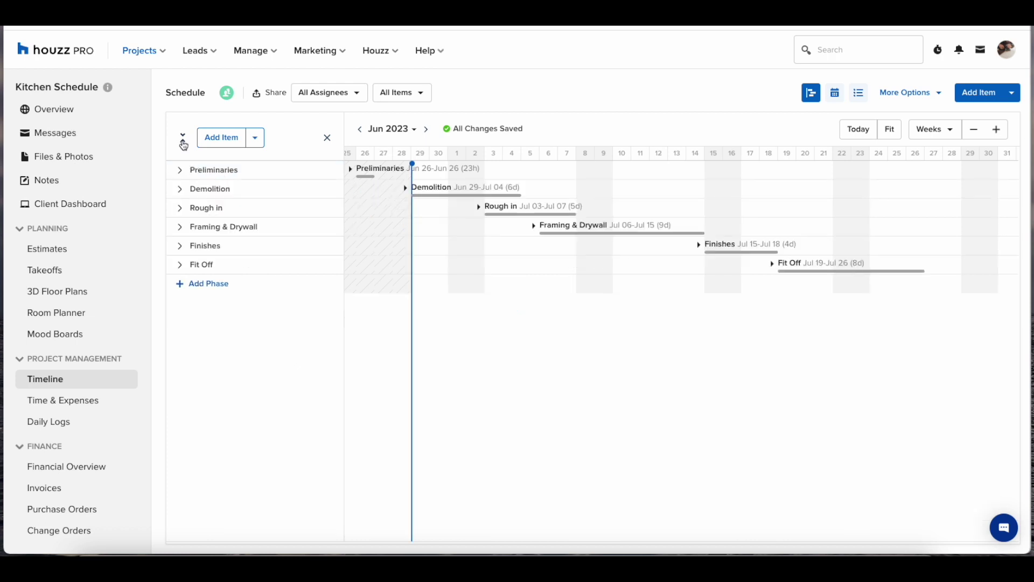
click(183, 141)
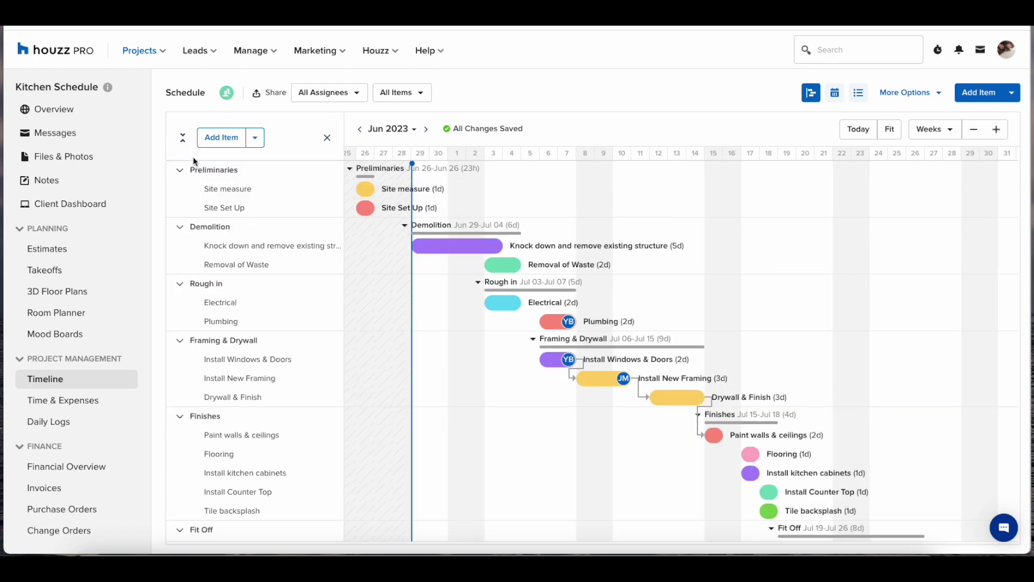
- Open the Site measure item's detail panel and look through its contents
click(234, 191)
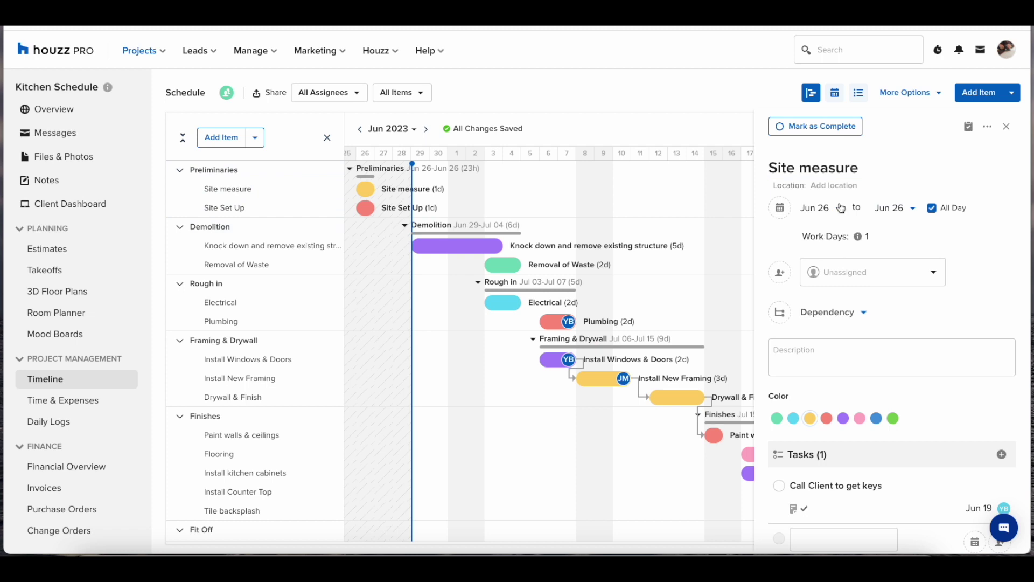
scroll(897, 209, down, 2)
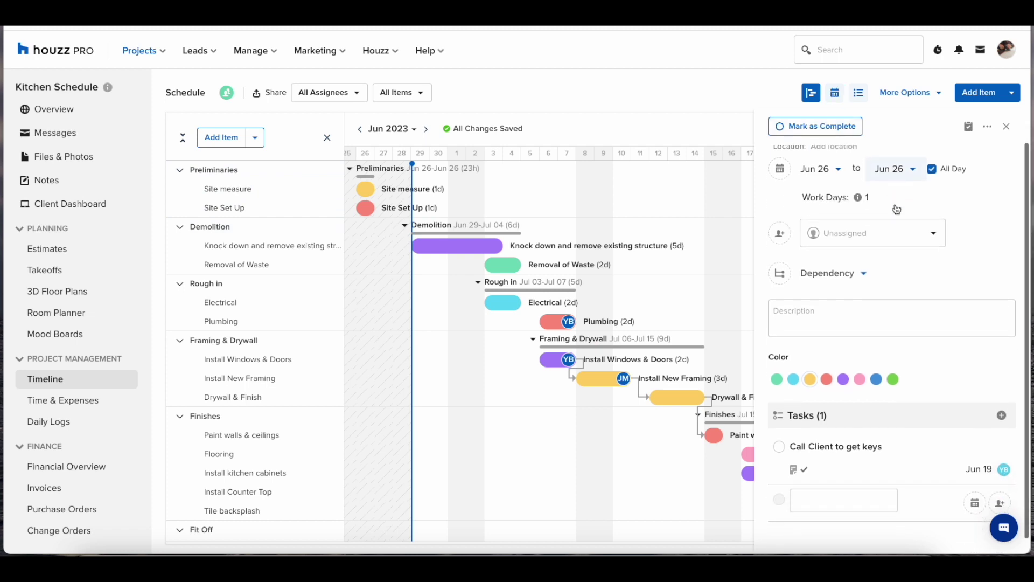
scroll(894, 231, up, 2)
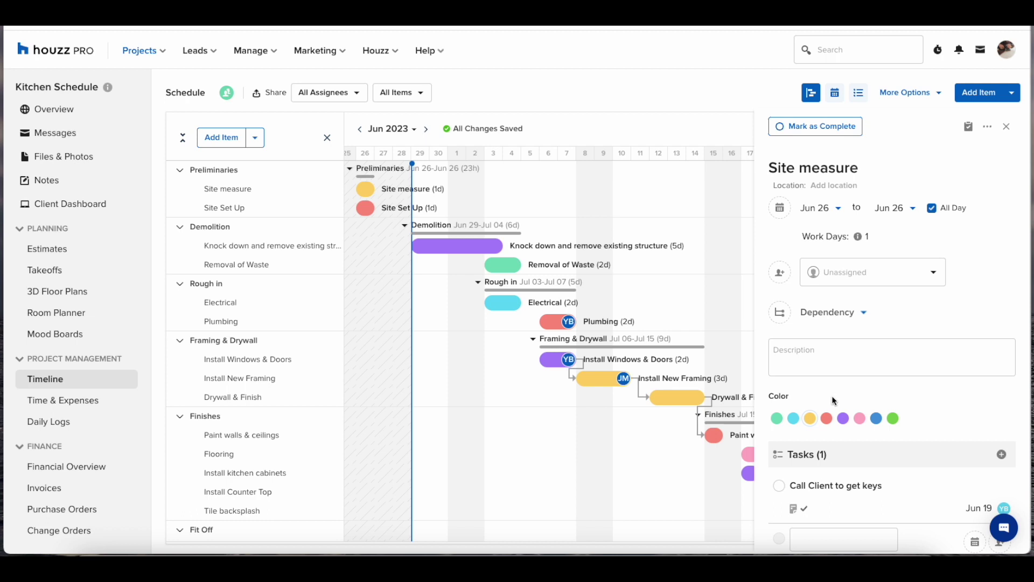
scroll(831, 395, down, 1)
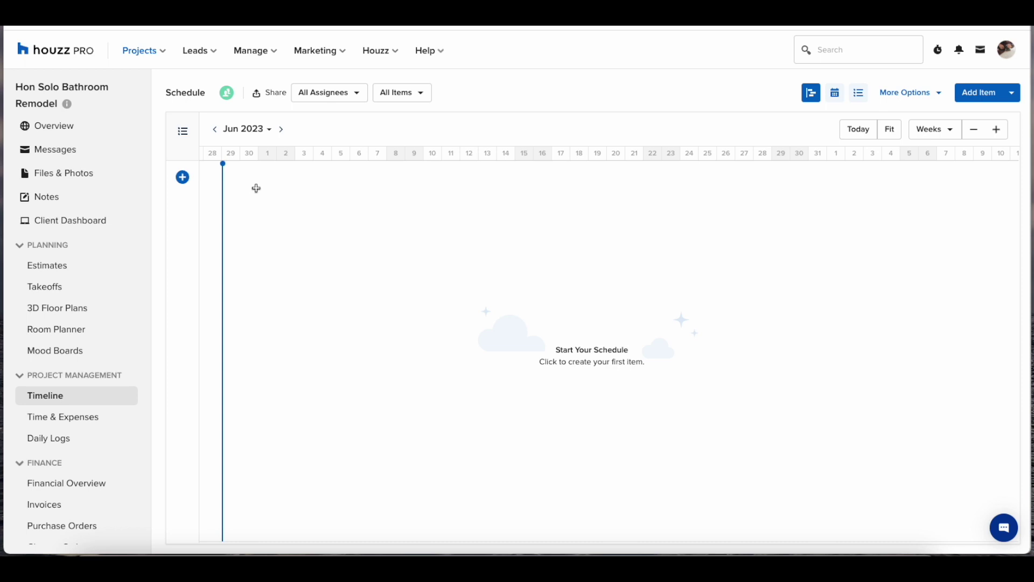
- Add a Site Walk item as the first entry on the empty timeline
click(248, 171)
click(271, 171)
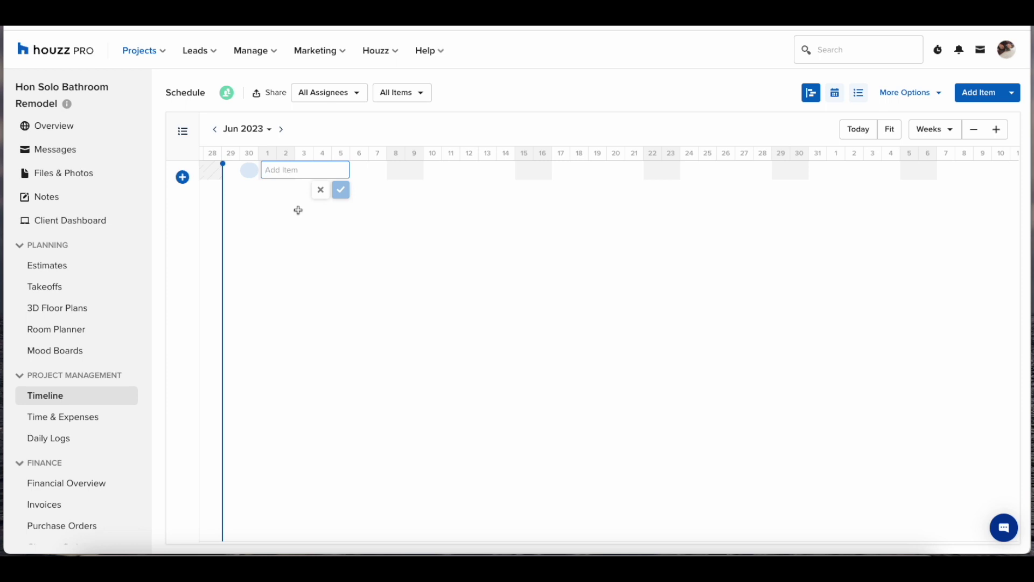
text(Site Walk)
click(341, 190)
- Add a Site prep item below Site Walk and stretch it to 4 days
click(267, 209)
click(306, 215)
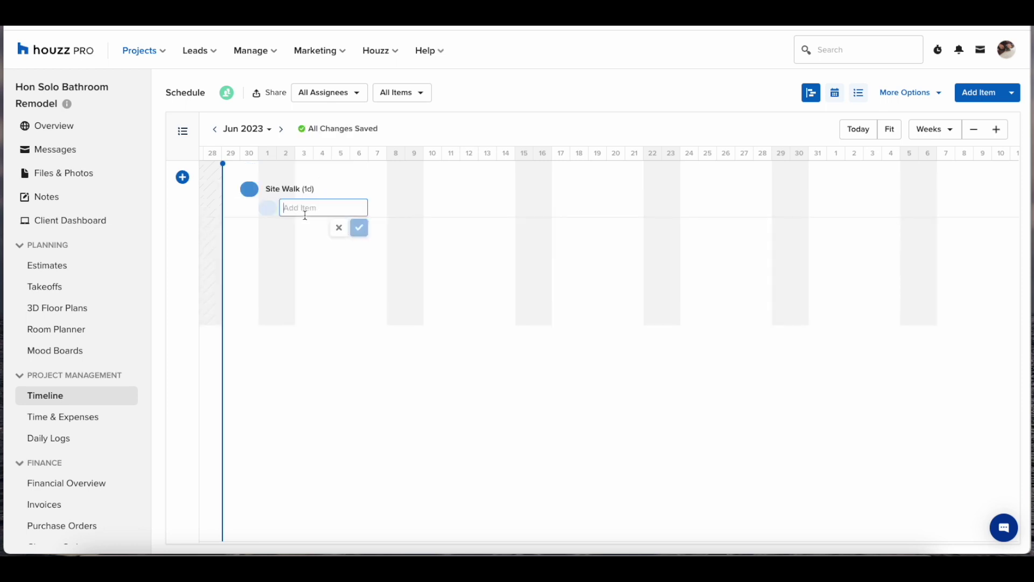
text(Site prep)
click(359, 228)
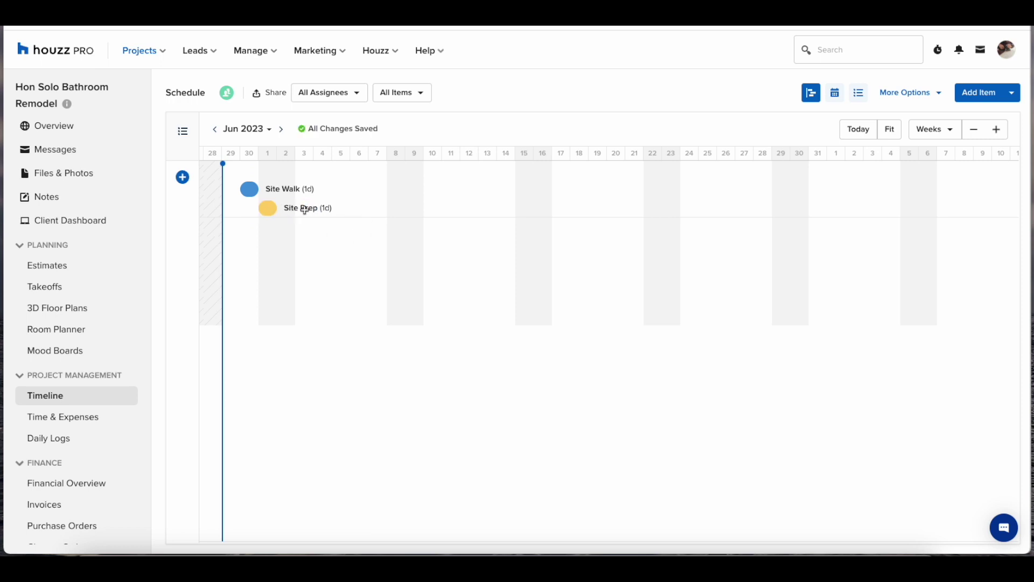
drag(271, 211, 303, 210)
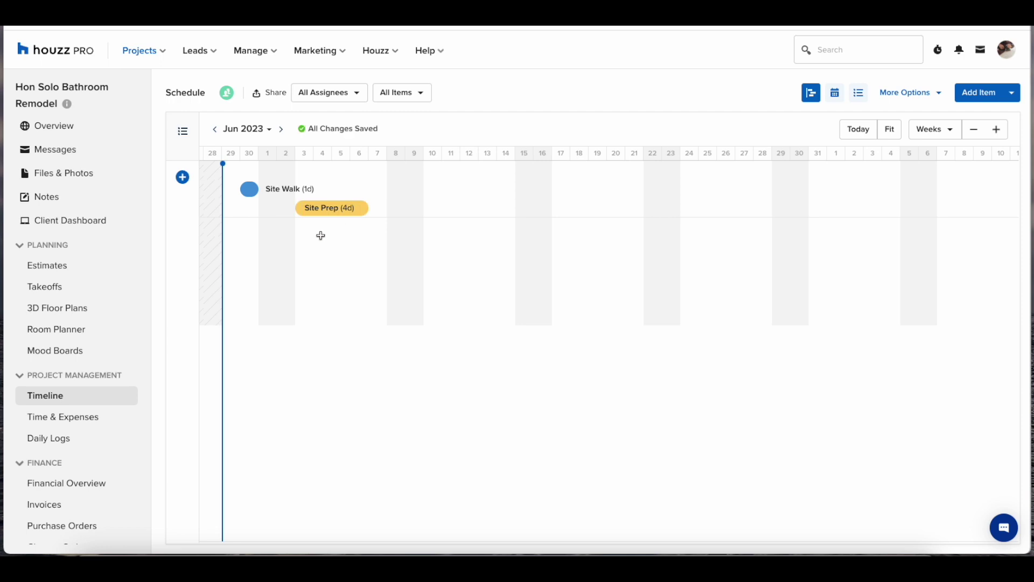
- Add a Planning & Permission item under Site Prep
click(318, 226)
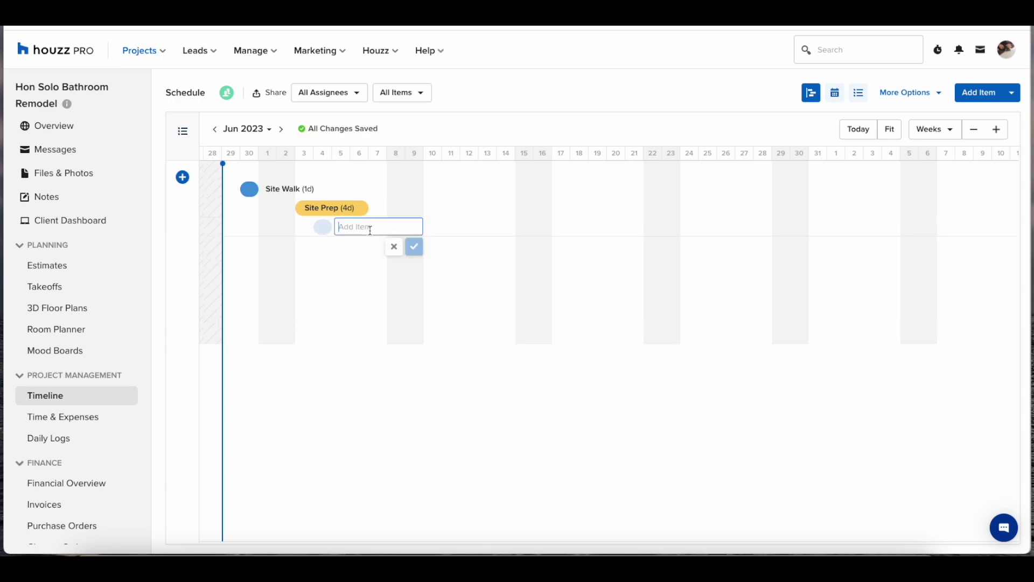
text(Planning & Permission)
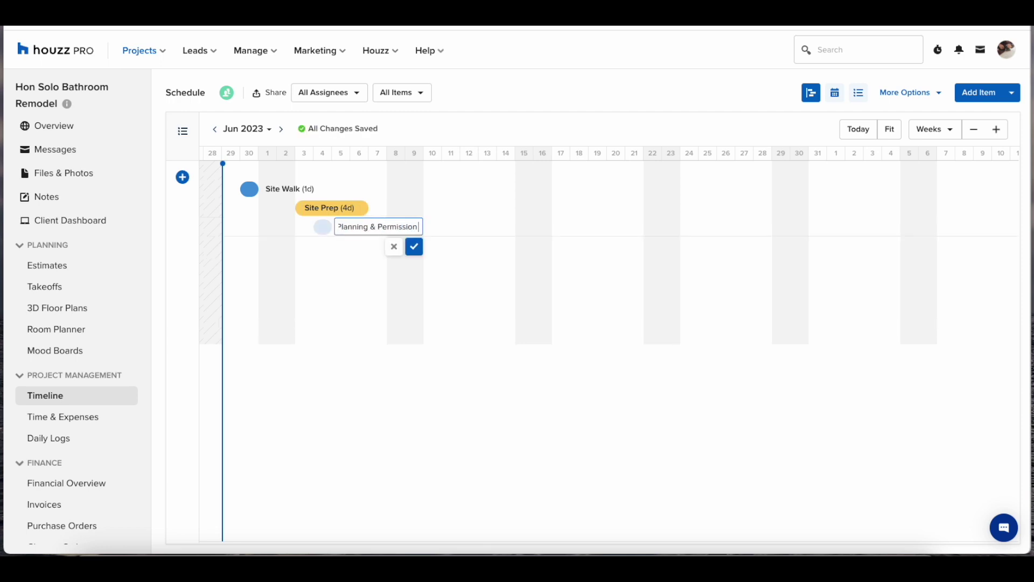
click(415, 248)
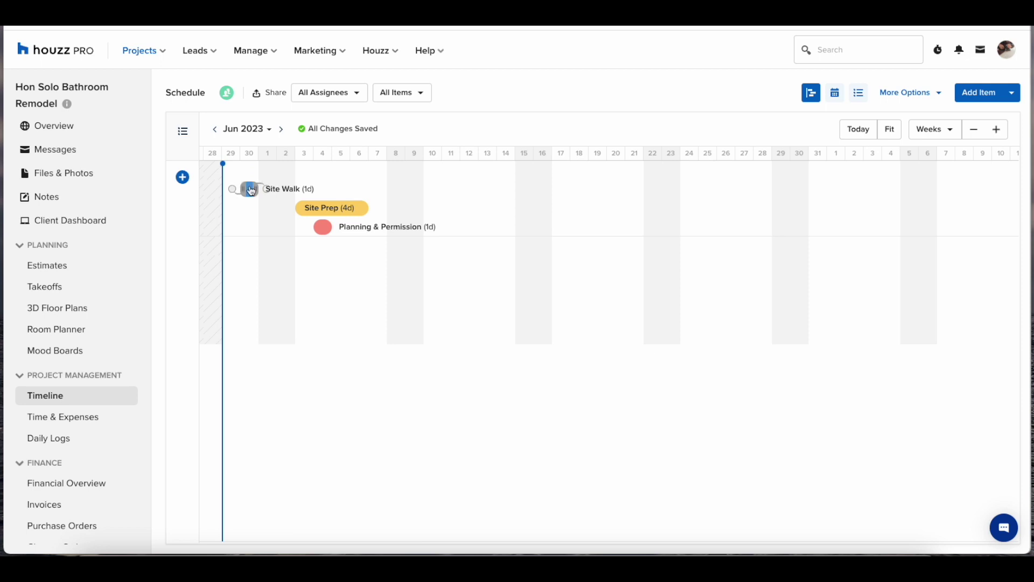
click(183, 177)
- Create the Preliminaries and Demolition phases
text(P)
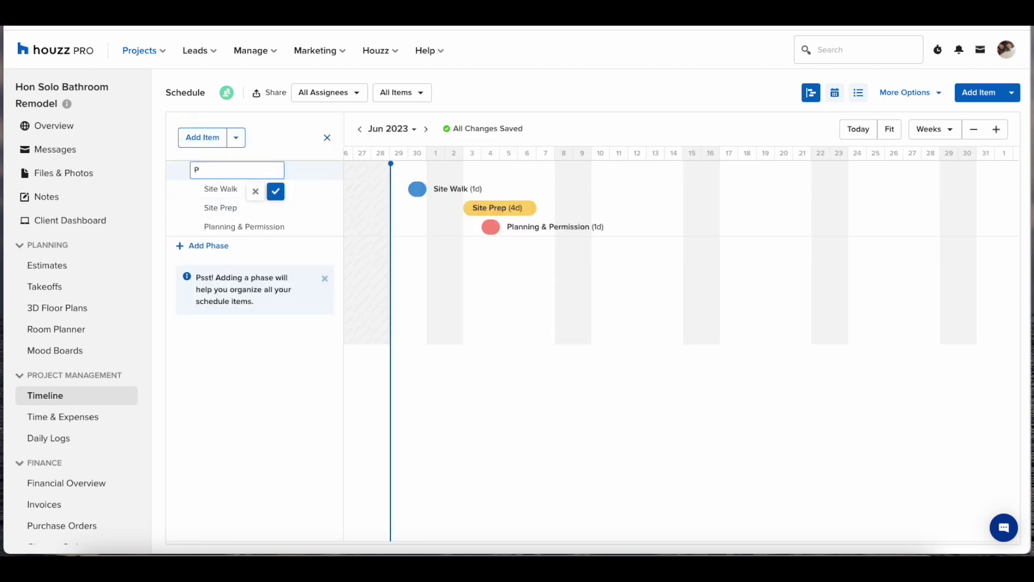
text(reliminaries)
click(276, 192)
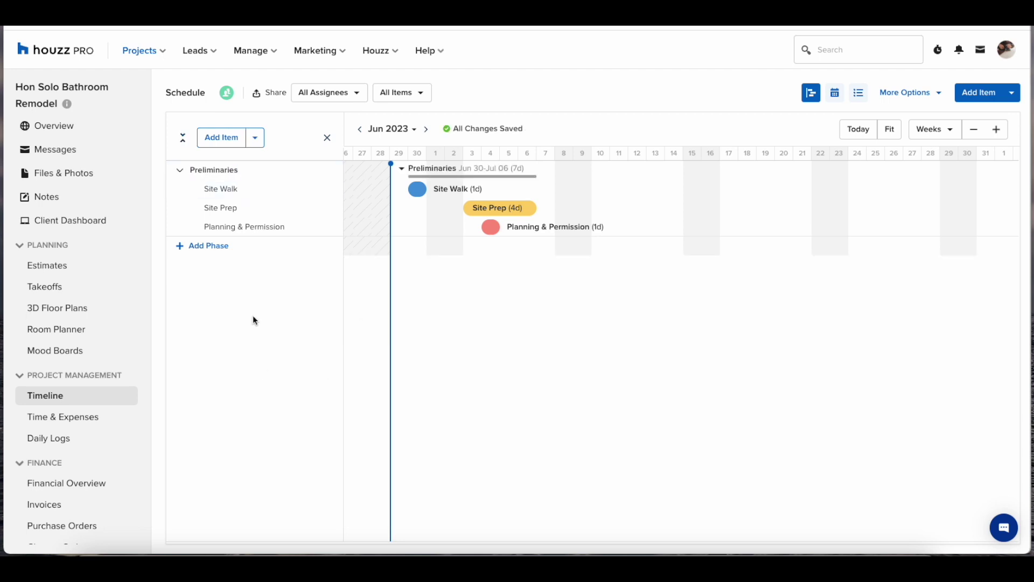
click(198, 246)
text(Demolition)
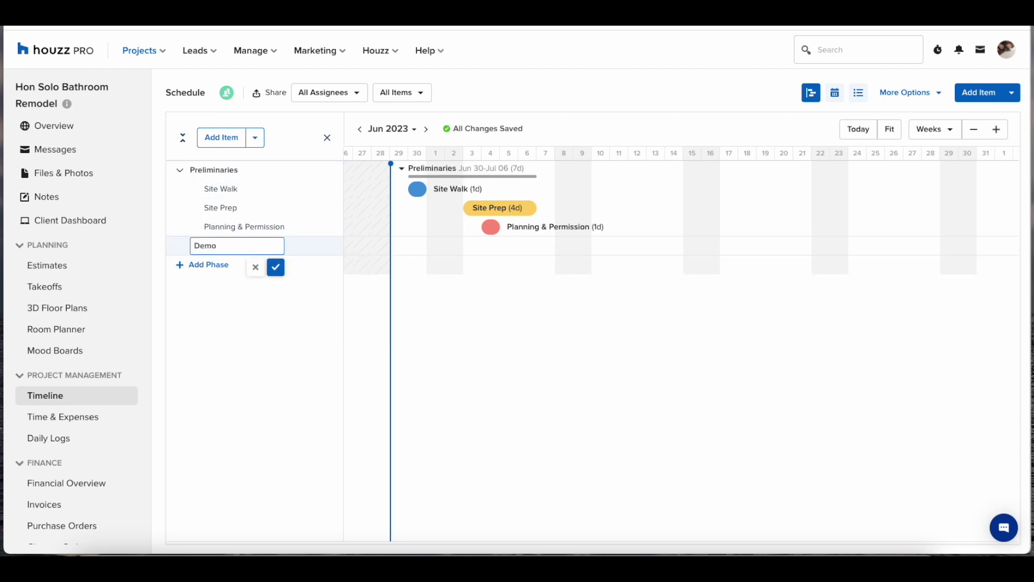
click(276, 272)
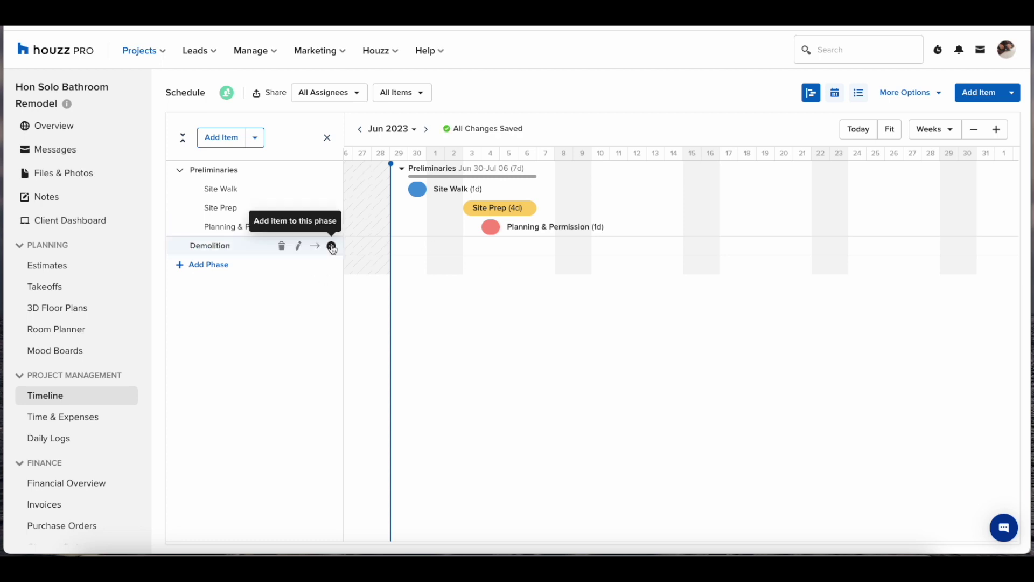
- Add a 'Demo exisiting structure' item to Demolition lasting about a week
click(526, 251)
click(544, 265)
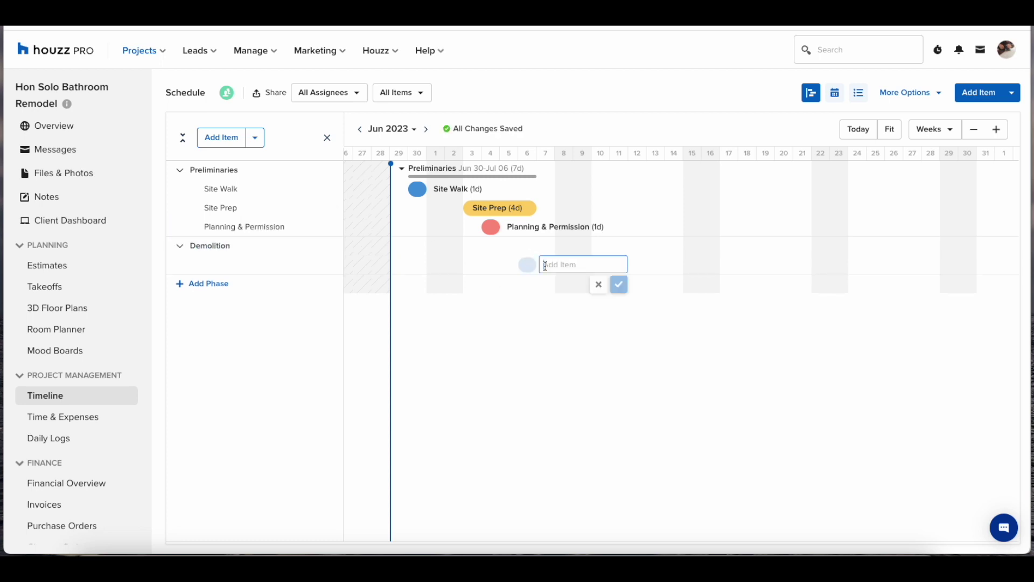
text(Demo exisiting structure)
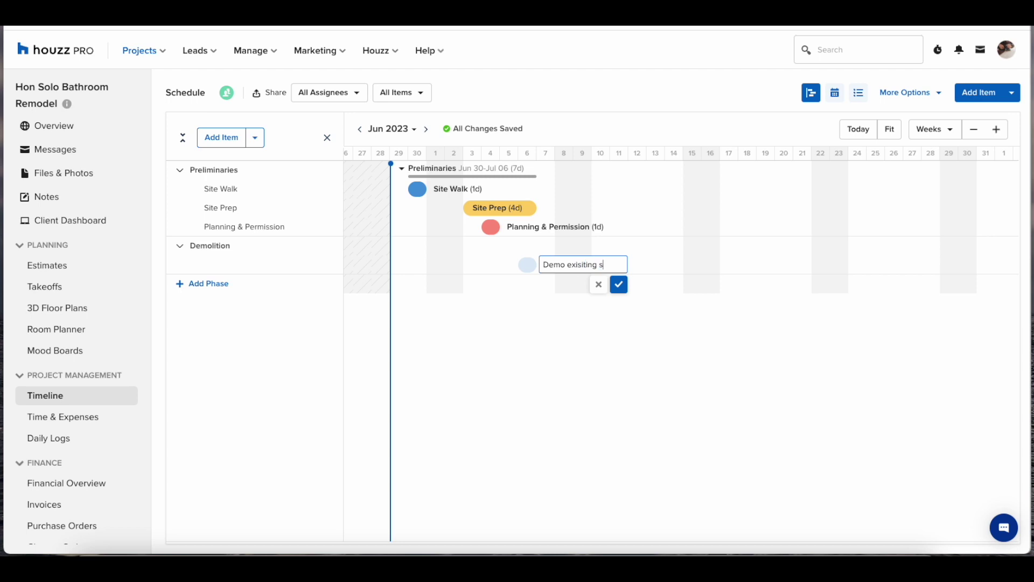
click(618, 285)
drag(538, 264, 647, 264)
click(605, 268)
- Add a Waste Removal item set to start after the demolition item
click(656, 283)
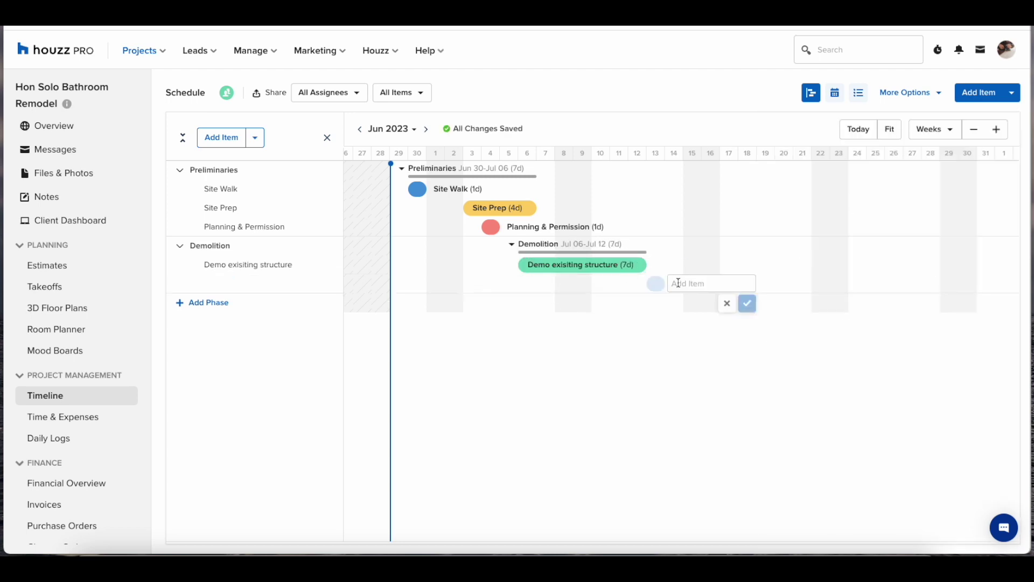
text(Waste Removal)
key(Return)
click(655, 291)
click(647, 284)
click(695, 291)
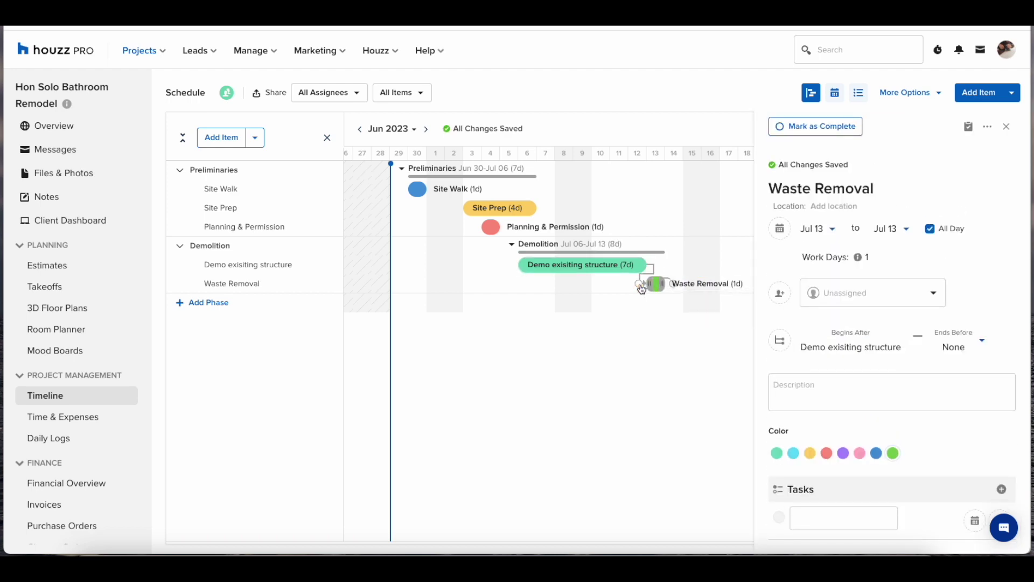
- Create a Rough In phase and start naming its Electrical item
click(218, 303)
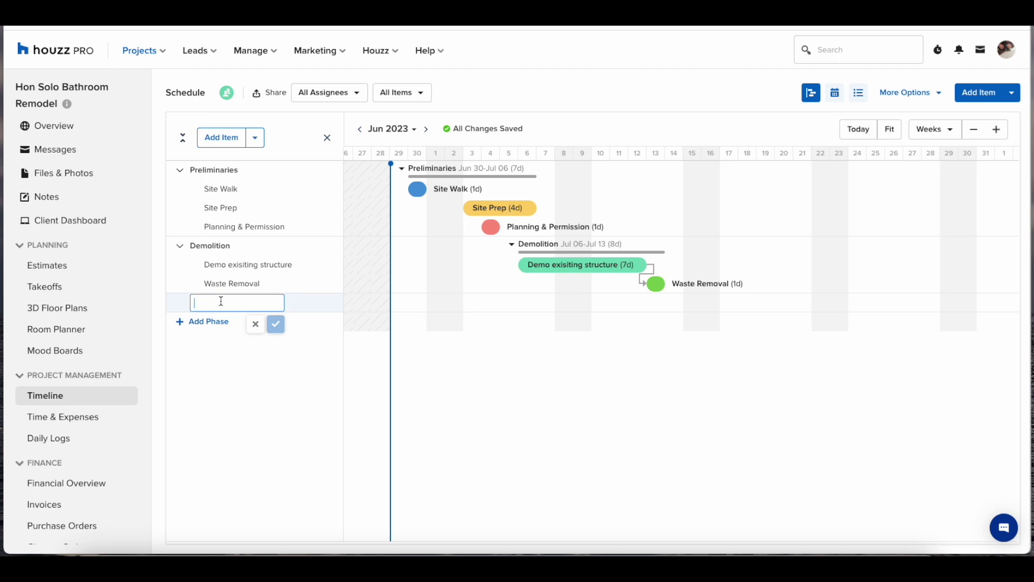
text(Rough In)
click(275, 324)
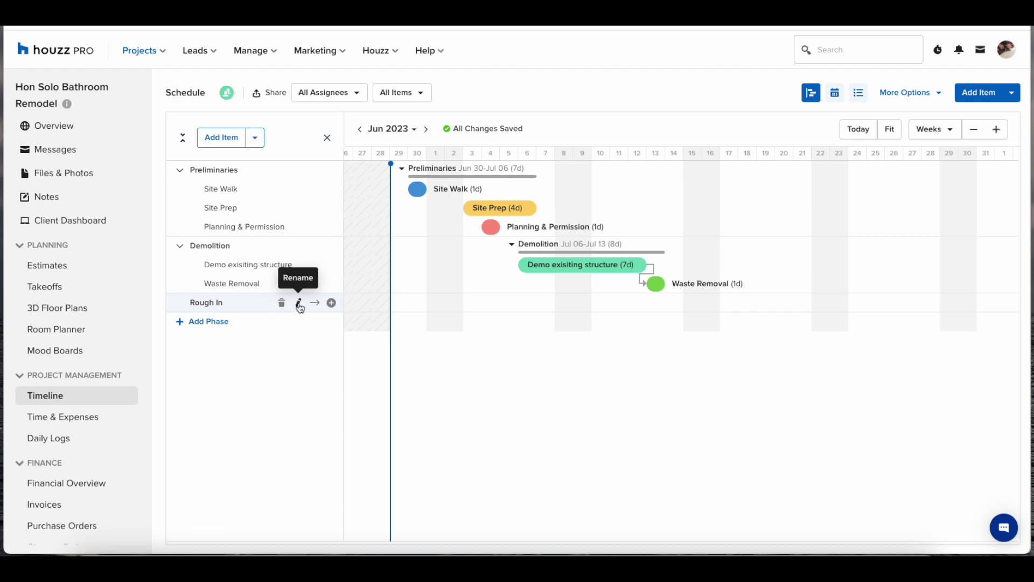
click(331, 302)
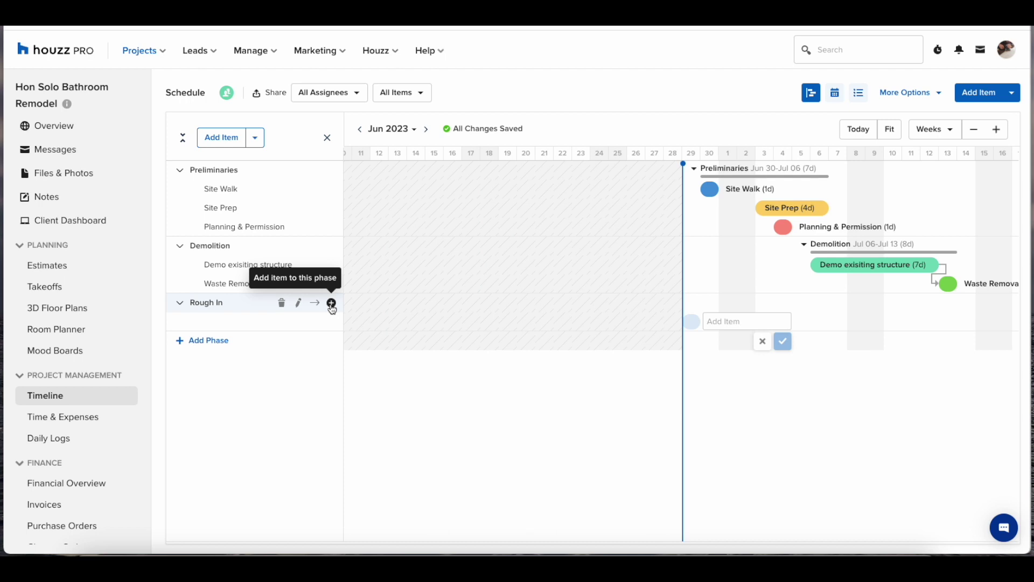
click(719, 320)
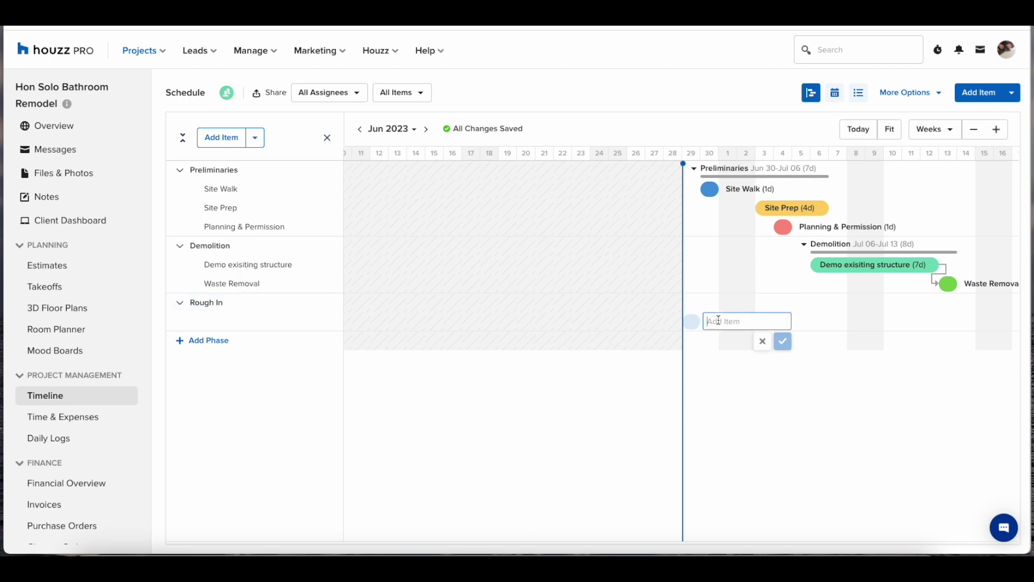
text(Electrical)
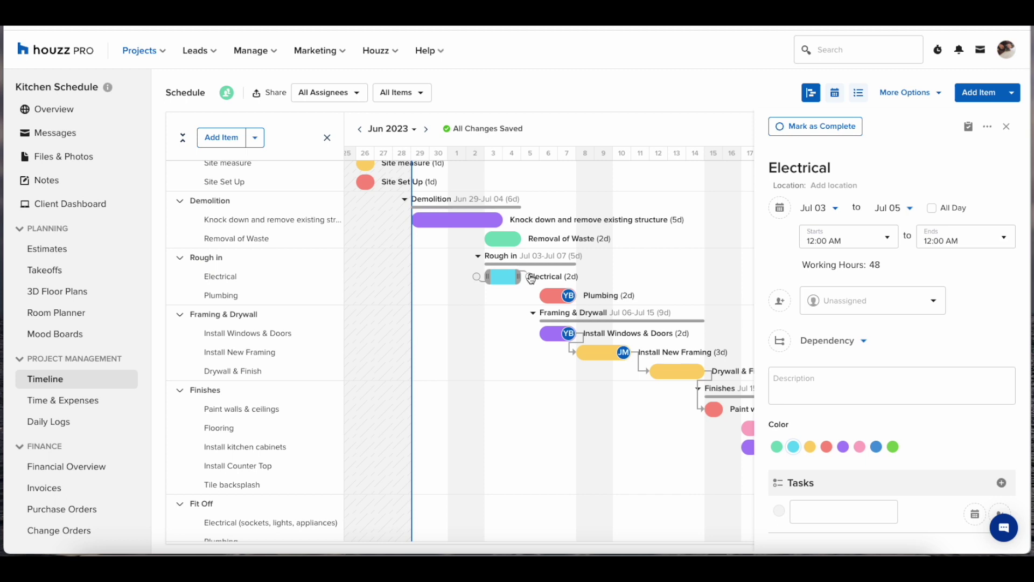
- Link Plumbing after Electrical and Install Windows & Doors after Plumbing, keeping Electrical at Jul 03–Jul 05
drag(526, 277, 552, 300)
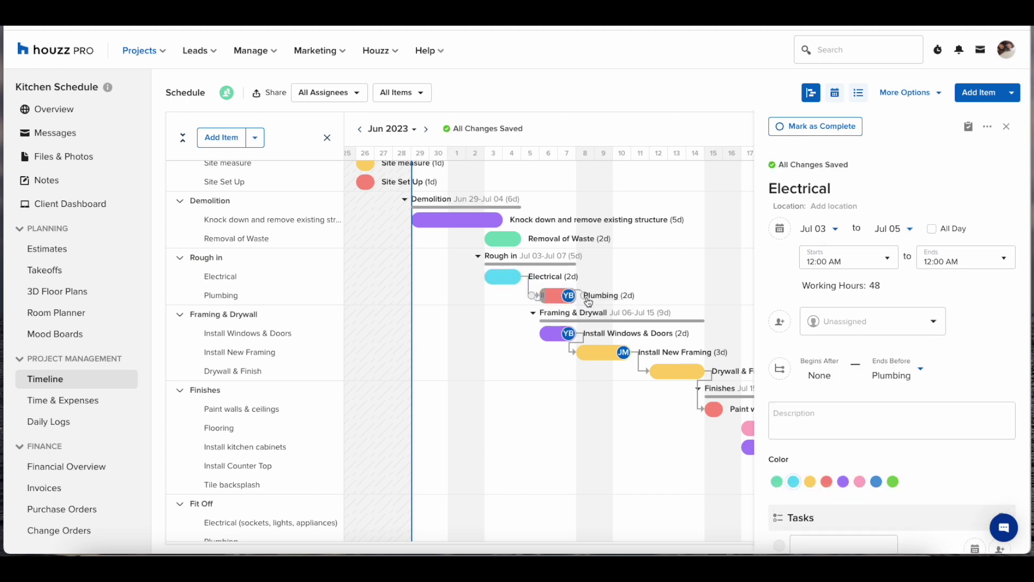
drag(579, 301, 547, 334)
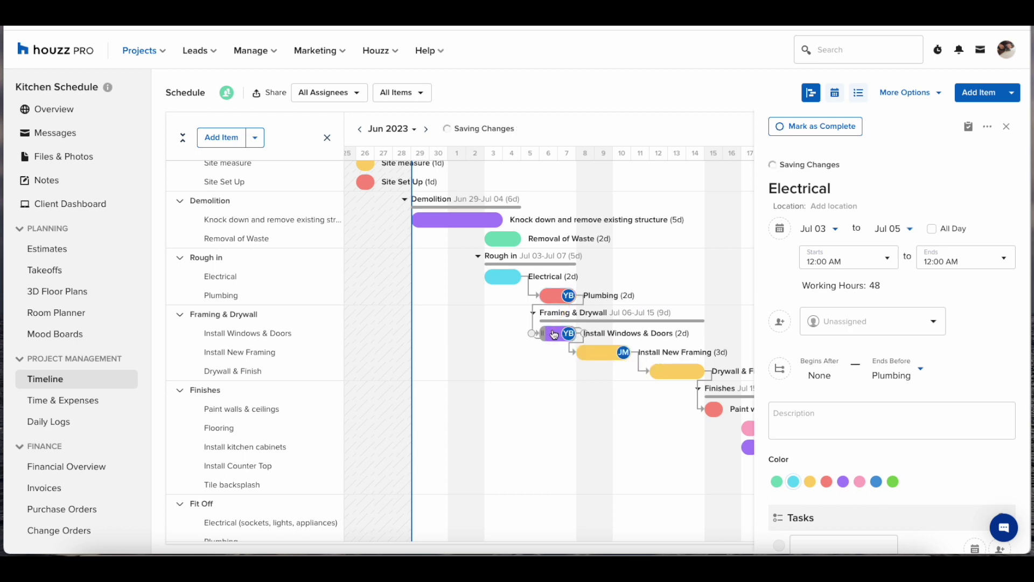
mouse_move(506, 280)
mouse_down()
mouse_move(516, 278)
mouse_move(506, 278)
mouse_up()
scroll(704, 356, right, 2)
scroll(704, 356, right, 1)
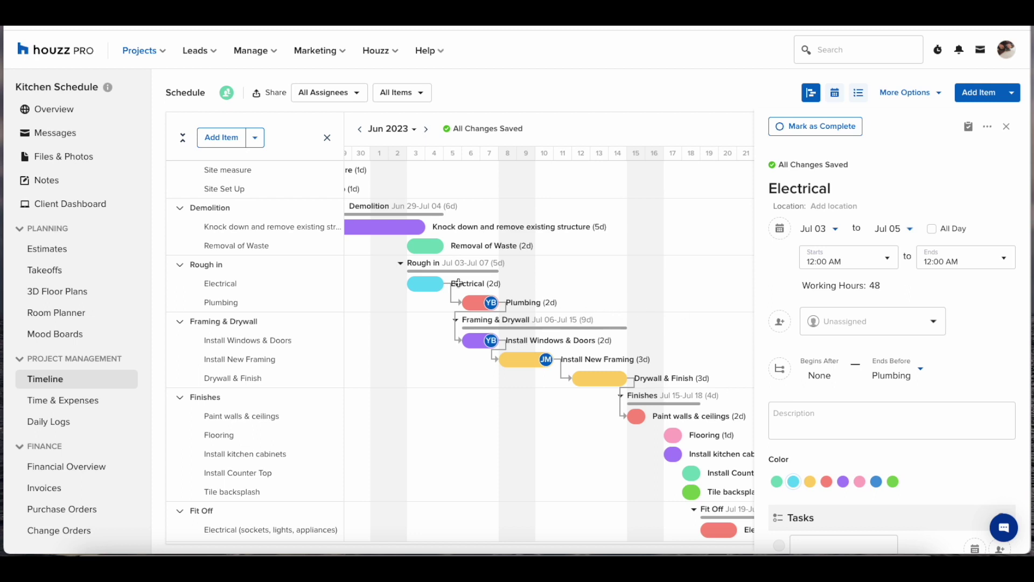
- Assign a team member to Electrical, then view the Install Windows & Doors details (Jul 06–Jul 07)
click(938, 302)
click(872, 383)
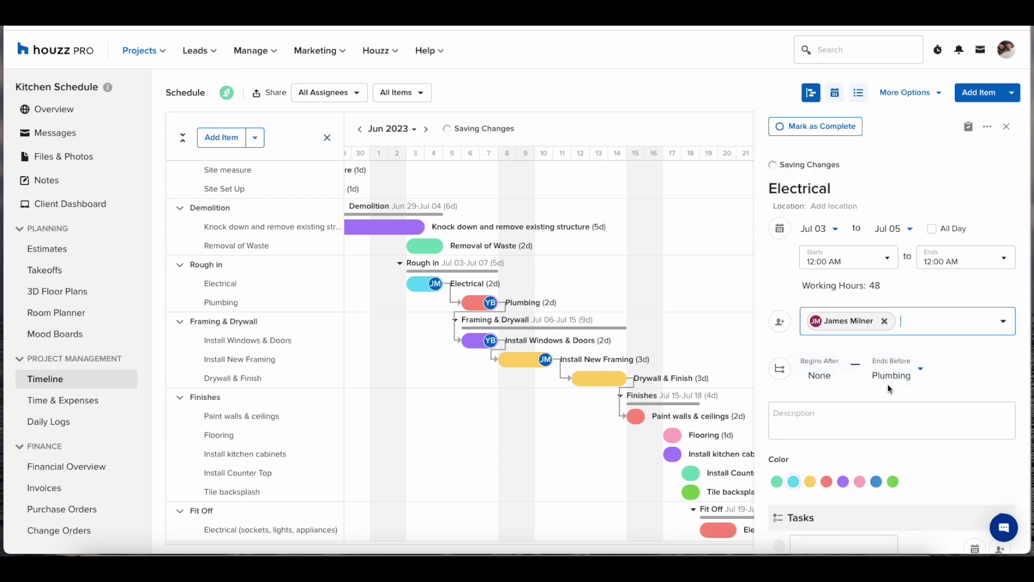
scroll(849, 359, down, 2)
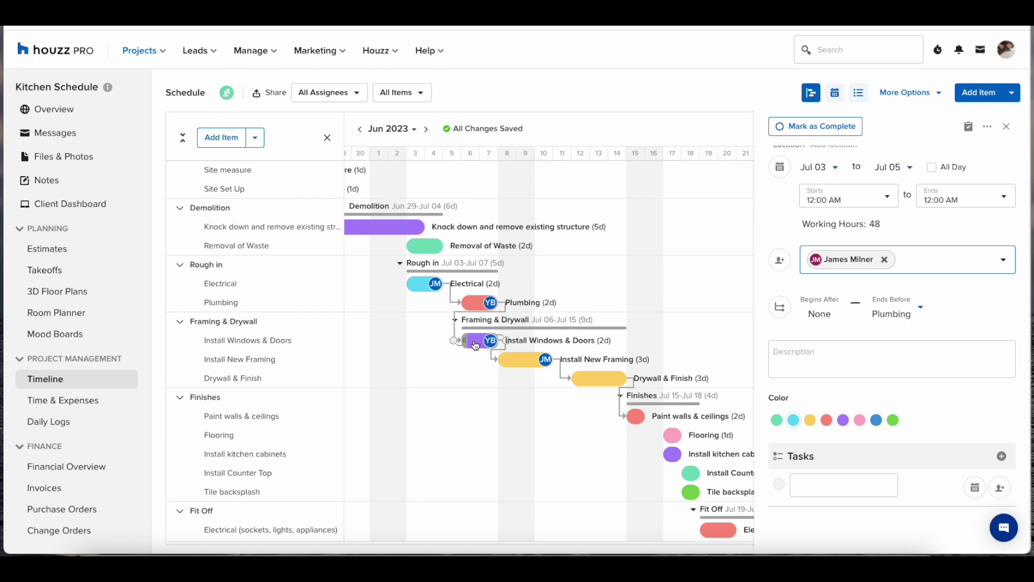
click(476, 346)
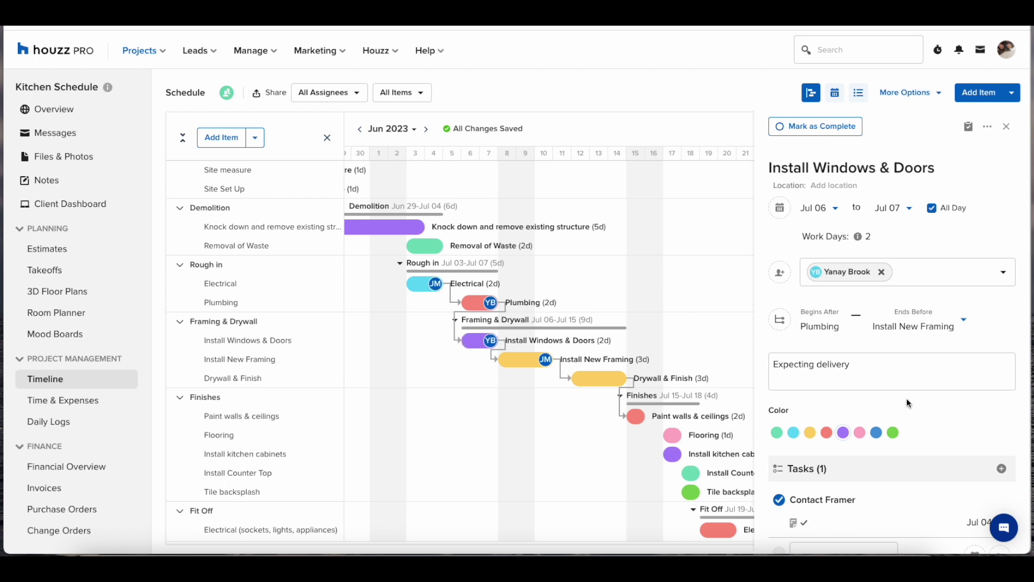
scroll(906, 399, down, 2)
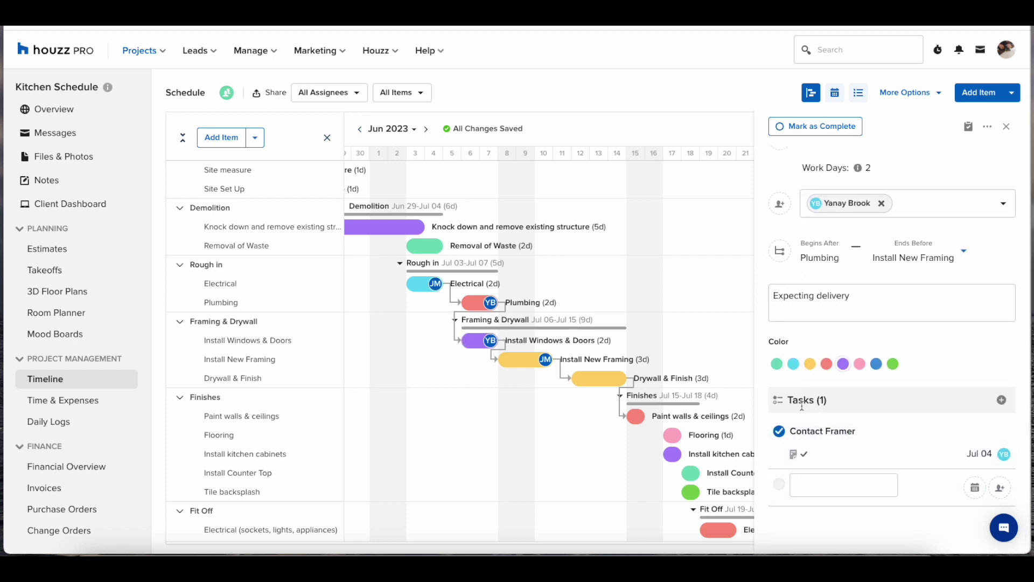
- Move the Contact Framer task's due date to Jul 13, 2023 and save it
click(1003, 457)
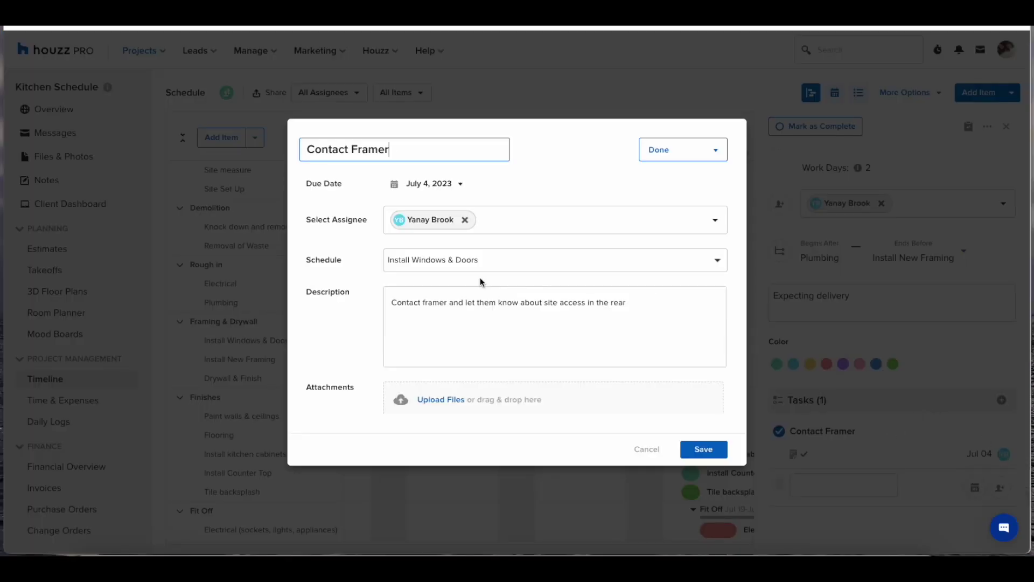
click(439, 186)
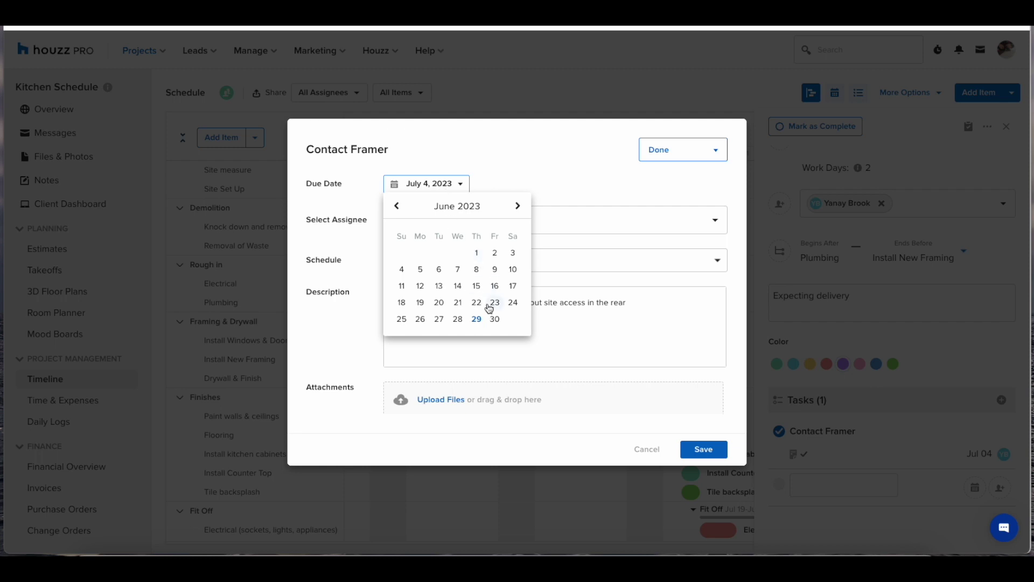
click(517, 206)
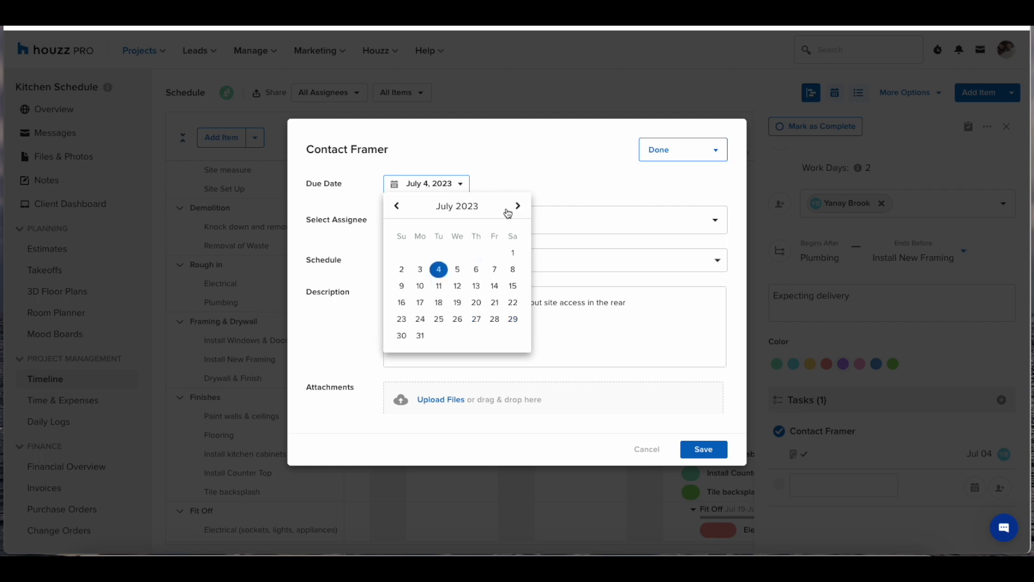
click(477, 286)
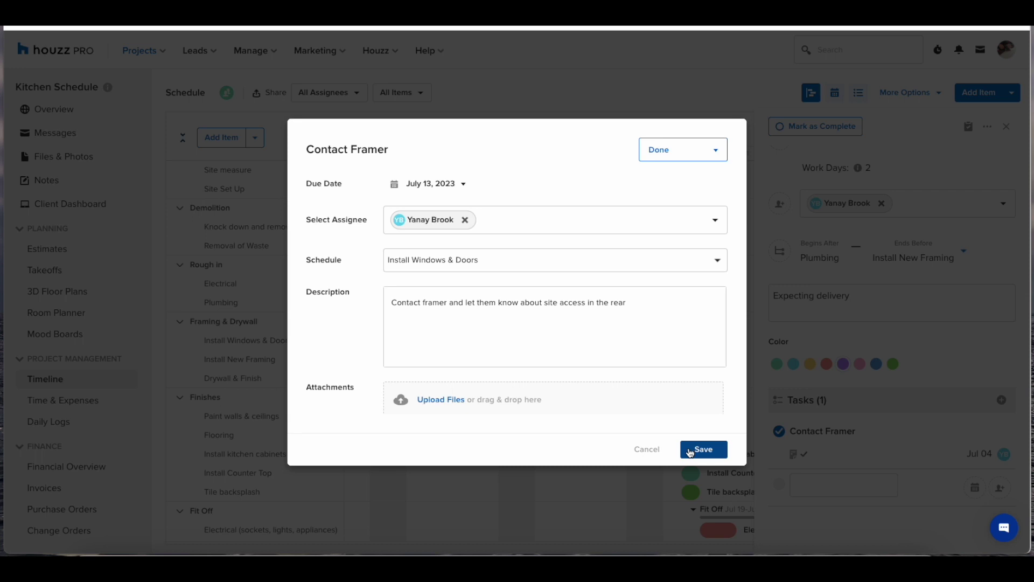
click(690, 450)
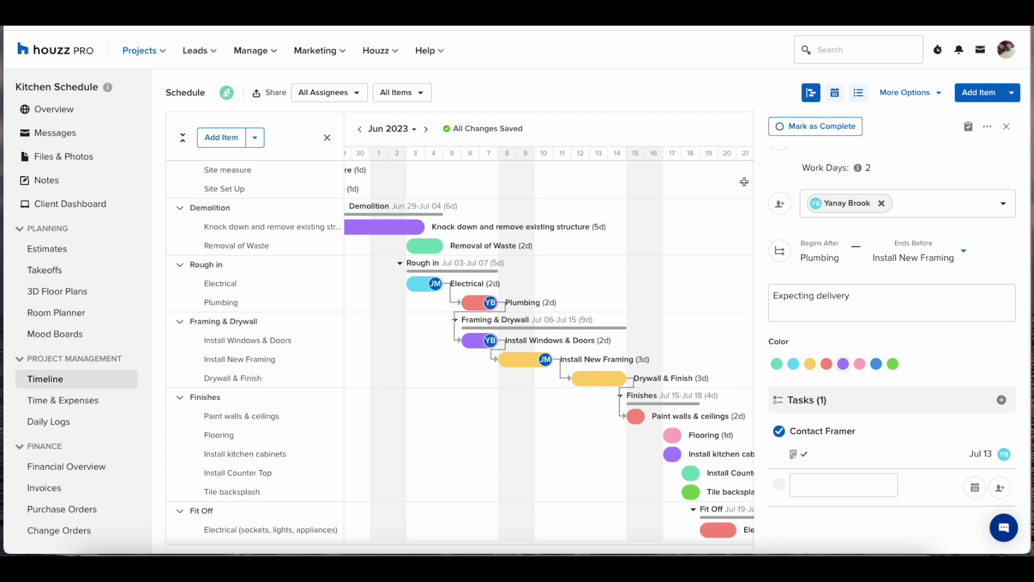
- Show the schedule as a July 2023 month calendar, then as a grouped list
click(836, 95)
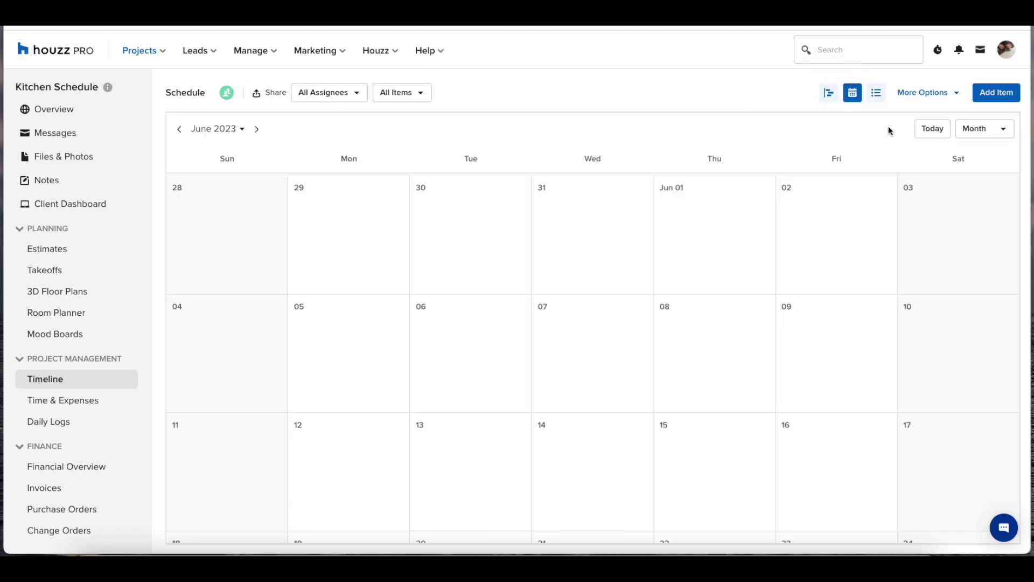
click(256, 129)
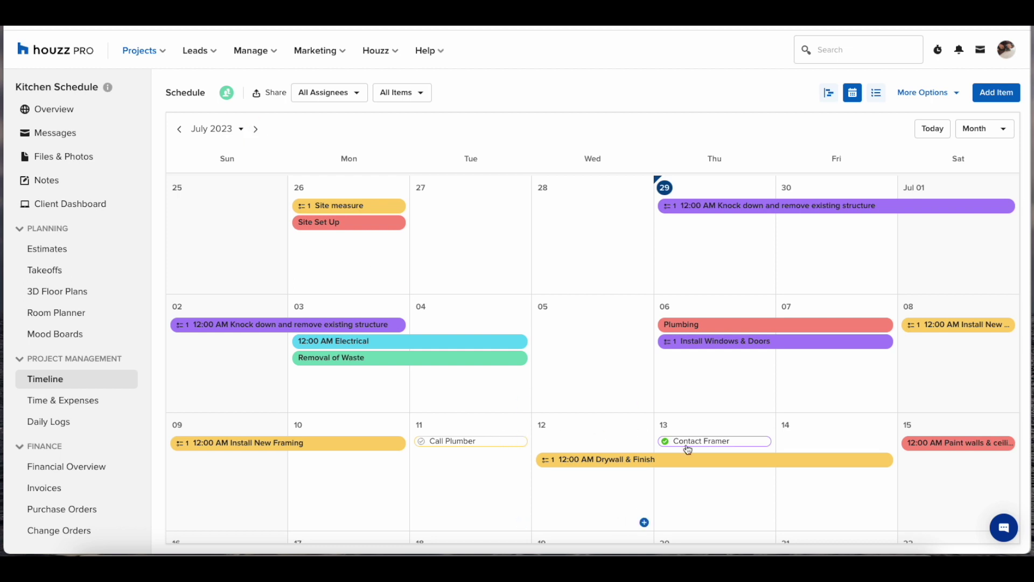
click(876, 93)
- Add a Planning and Permission item (Jun 29) under Preliminaries
scroll(550, 292, down, 1)
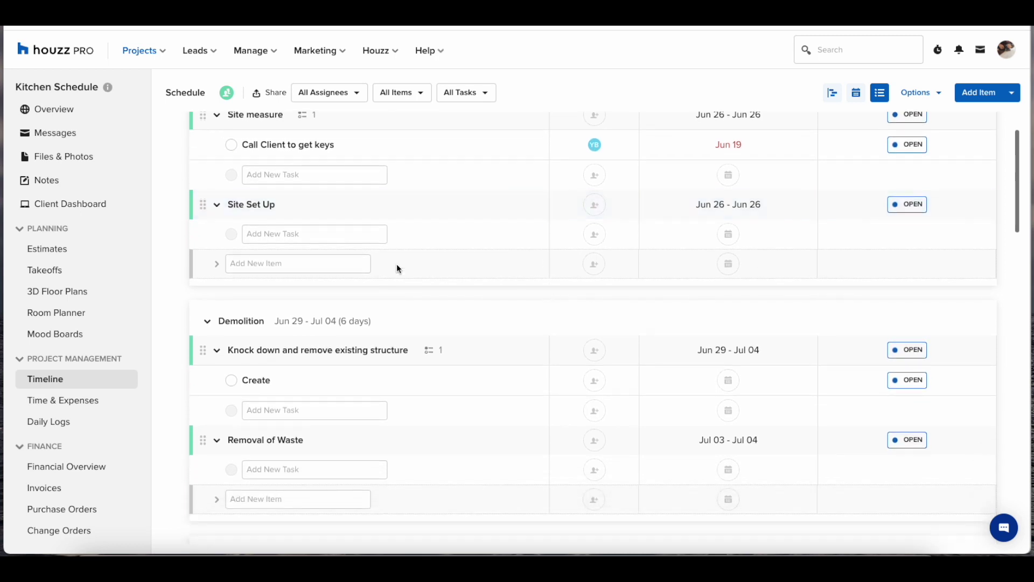
click(309, 262)
scroll(310, 257, up, 1)
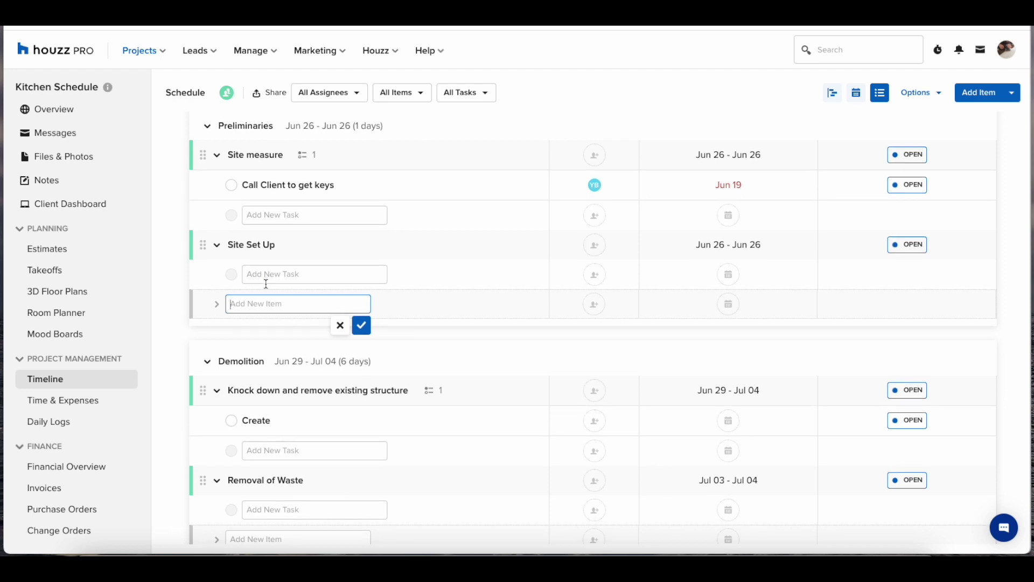
text(Planning and Permission)
click(361, 326)
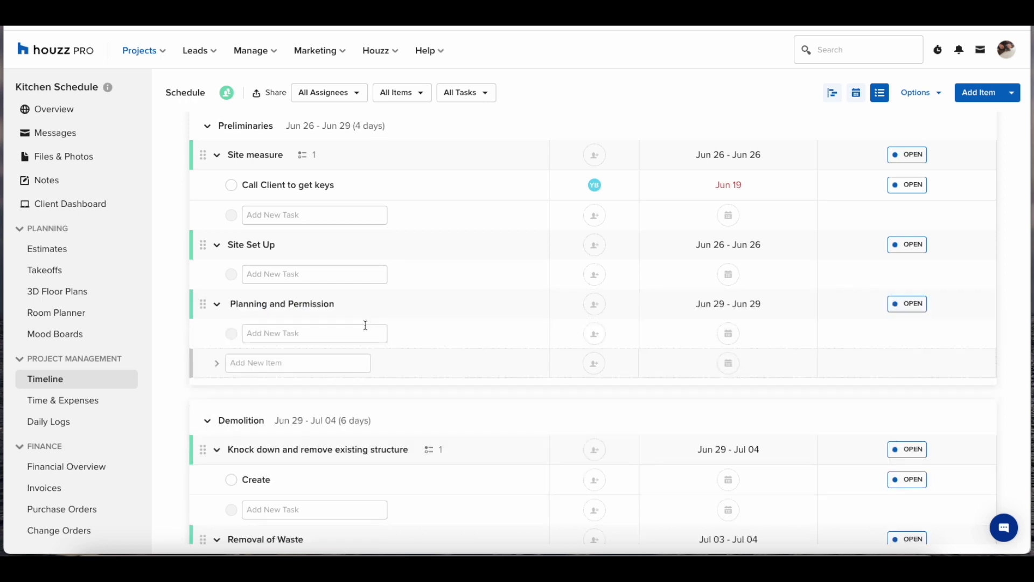